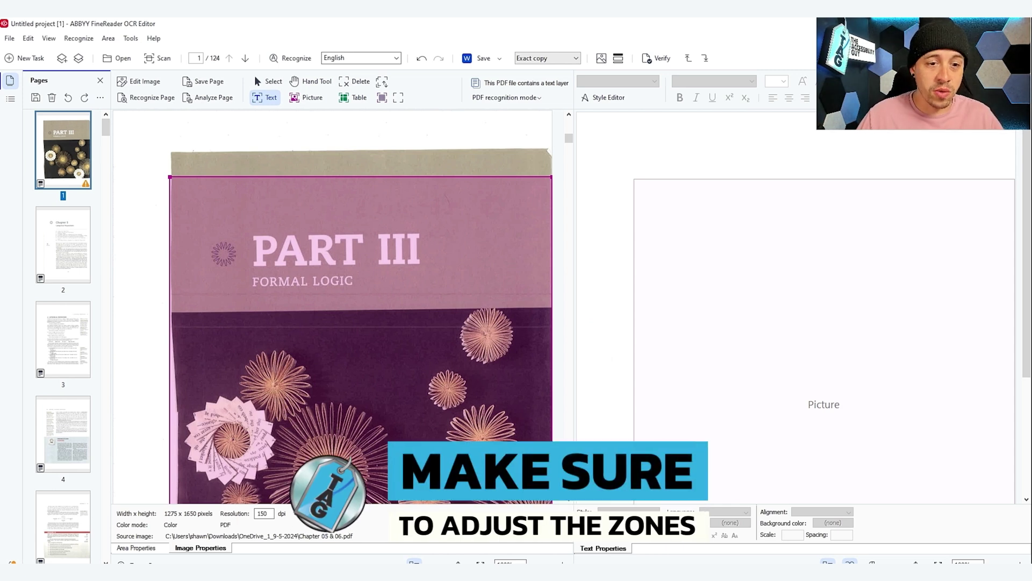
# - Delete the picture area that covers the cover page, page 1
pyautogui.scroll(-1, 360, 306)
pyautogui.scroll(-2, 360, 306)
pyautogui.scroll(3, 360, 307)
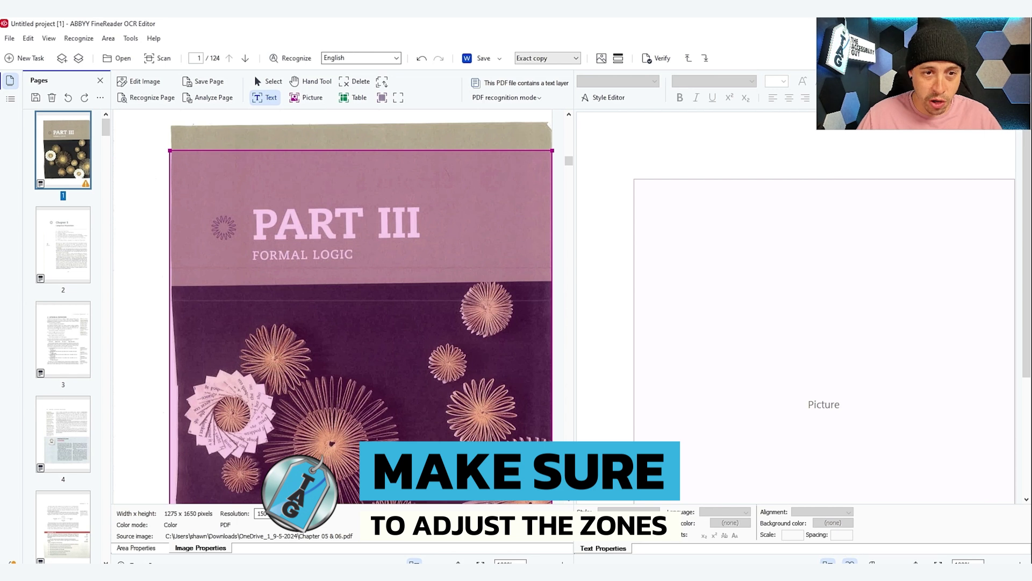
pyautogui.click(360, 306)
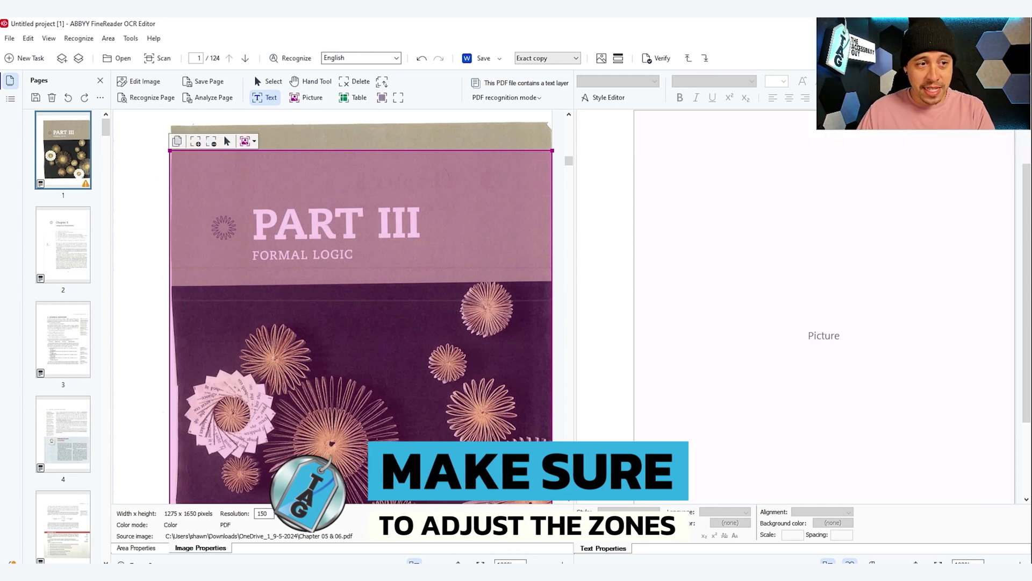
pyautogui.press('Delete')
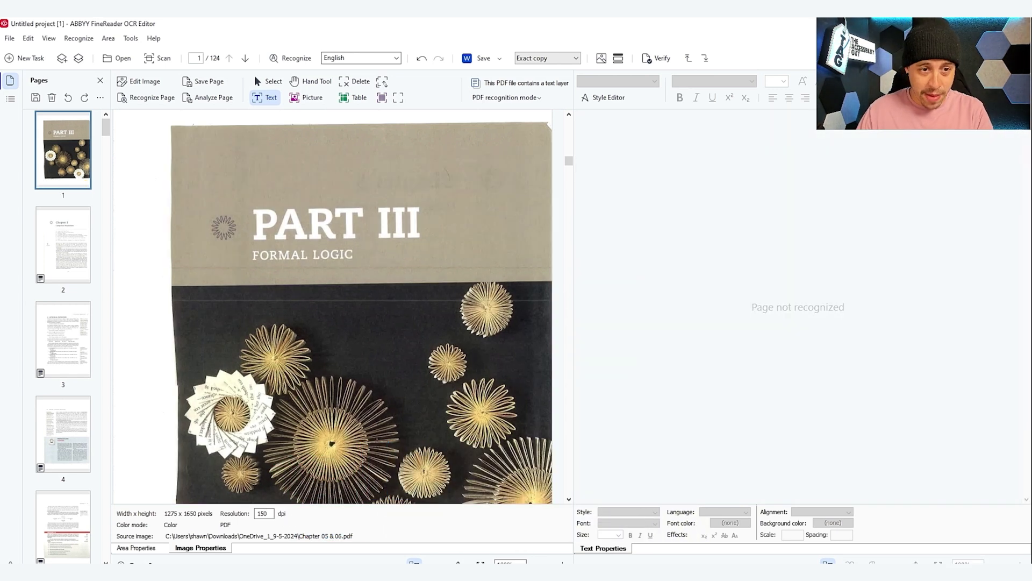
# - Draw a text area around the "PART III Formal Logic" title on page 1, recognize the page and check the heading text
pyautogui.moveTo(236, 179)
pyautogui.mouseDown()
pyautogui.moveTo(239, 197)
pyautogui.moveTo(454, 272)
pyautogui.mouseUp()
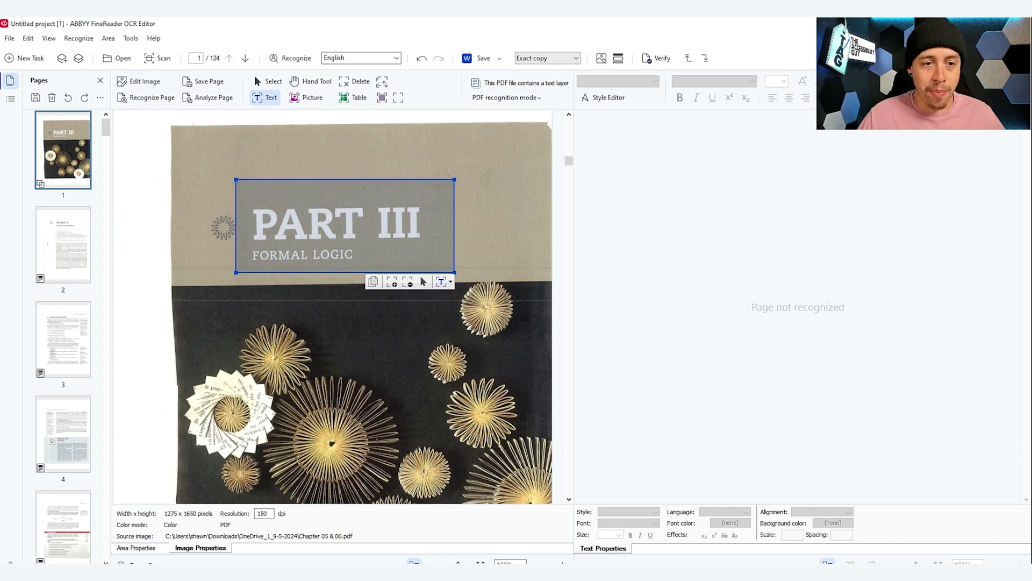
pyautogui.click(145, 97)
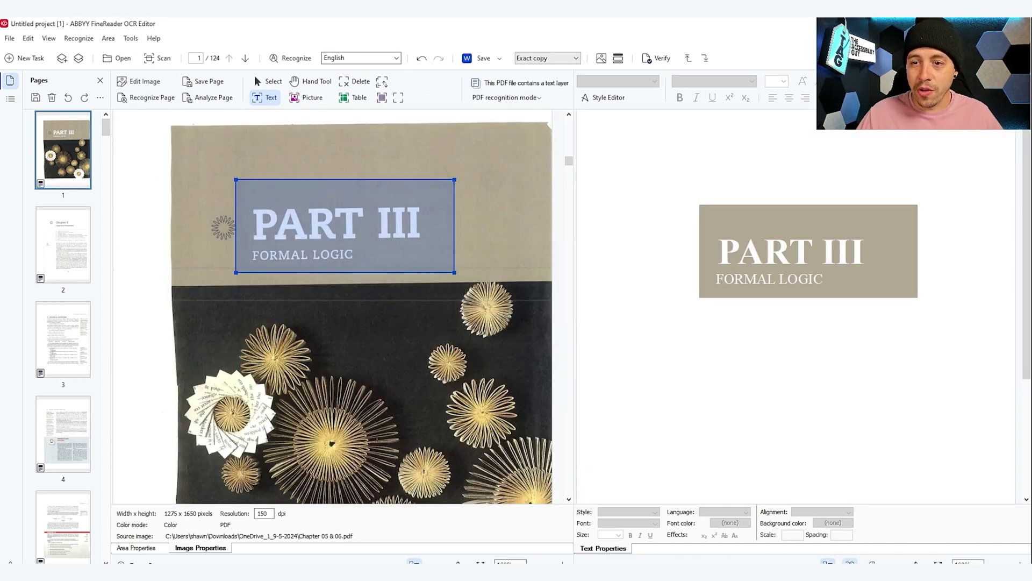
pyautogui.click(836, 251)
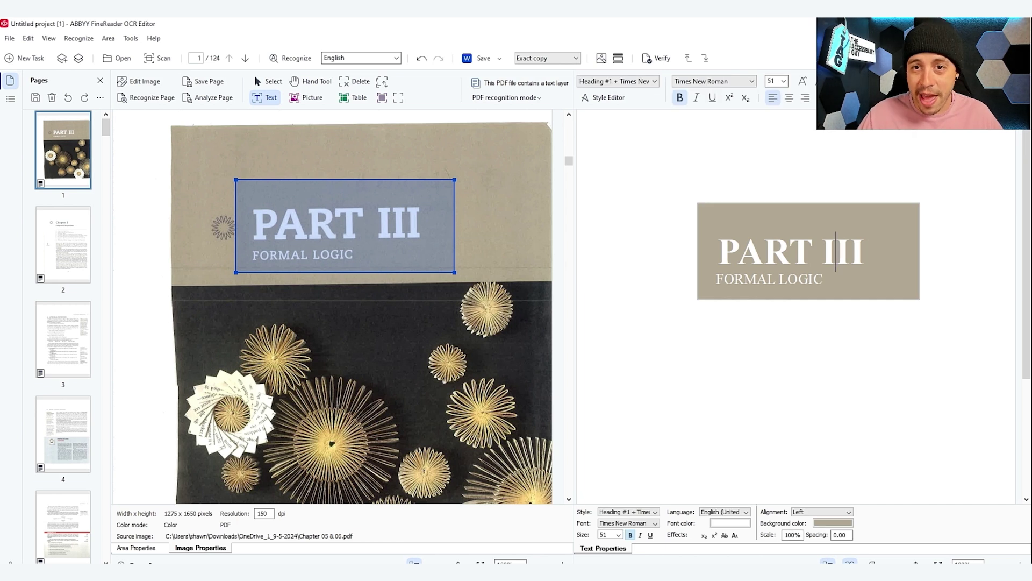
# - On page 2, narrow the Chapter 5 heading area to exclude the ornament, and delete the Study Materials icon and caption areas
pyautogui.click(63, 244)
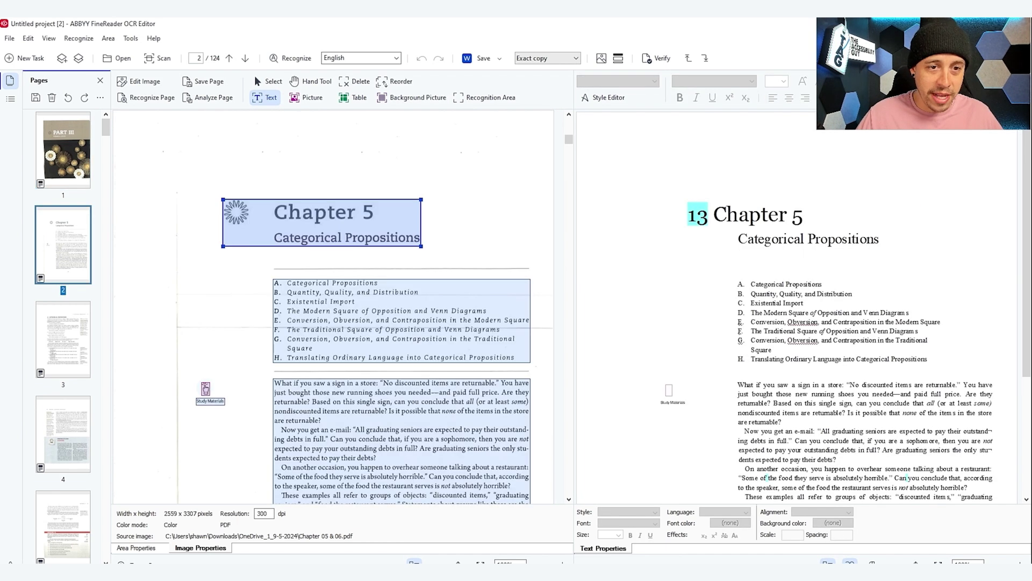
pyautogui.moveTo(223, 222); pyautogui.dragTo(263, 223)
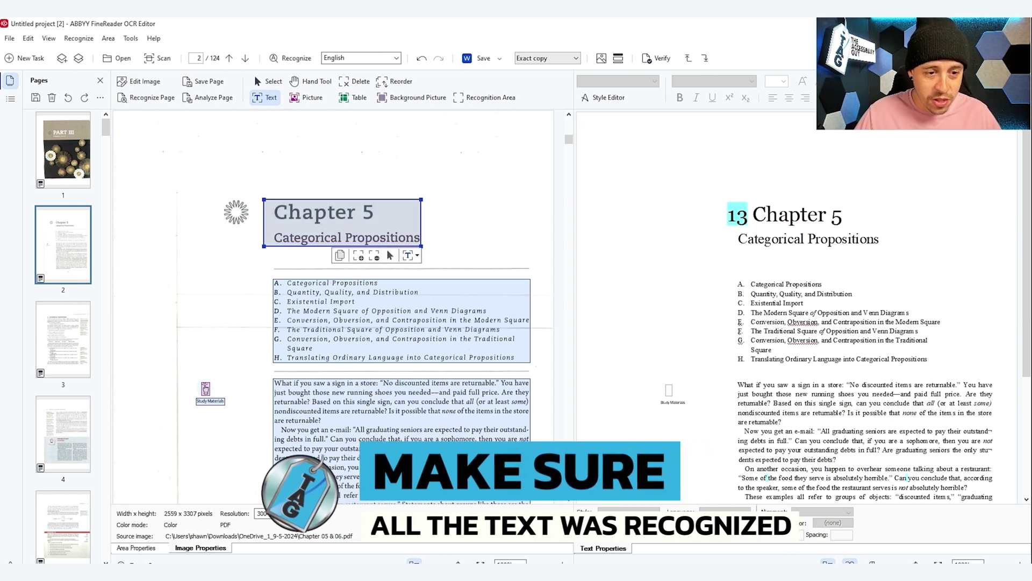
pyautogui.click(206, 389)
pyautogui.press('Delete')
pyautogui.press('Delete')
# - Delete the page number's text area at the foot of page 2
pyautogui.scroll(-2, 332, 307)
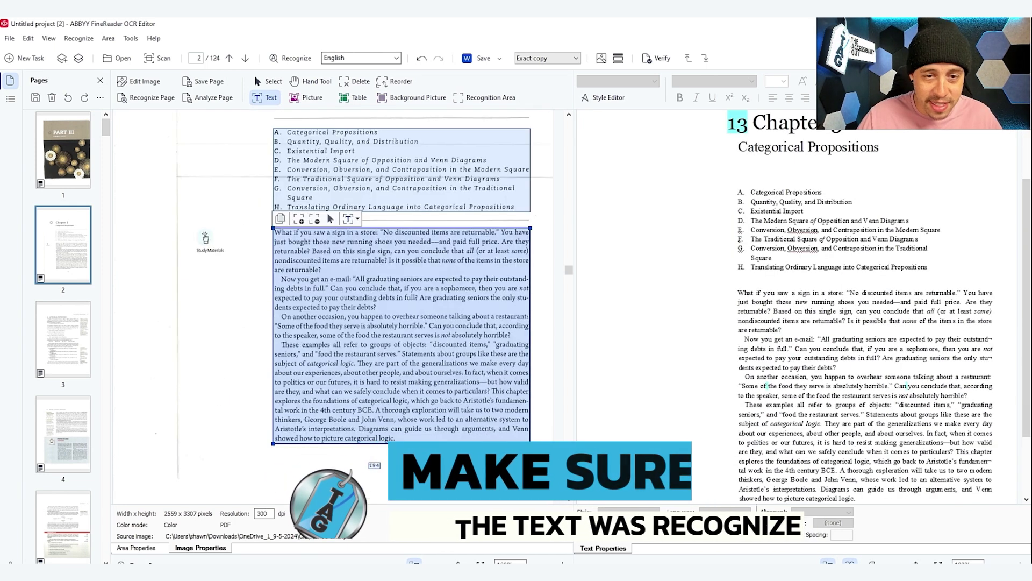
pyautogui.click(374, 465)
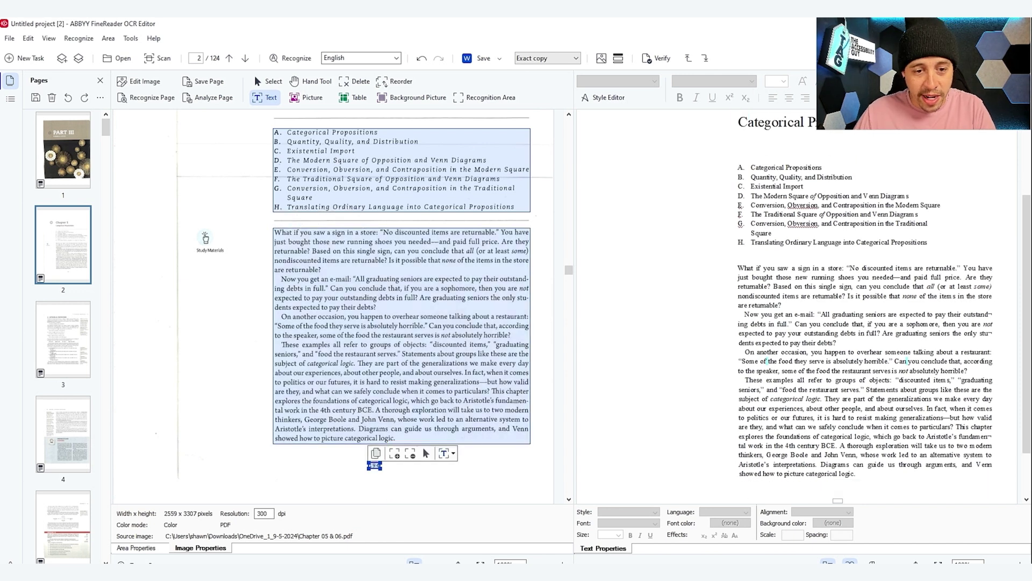
pyautogui.press('Delete')
pyautogui.scroll(2, 333, 307)
# - Delete the running header and page number areas on page 3
pyautogui.scroll(-10, 334, 307)
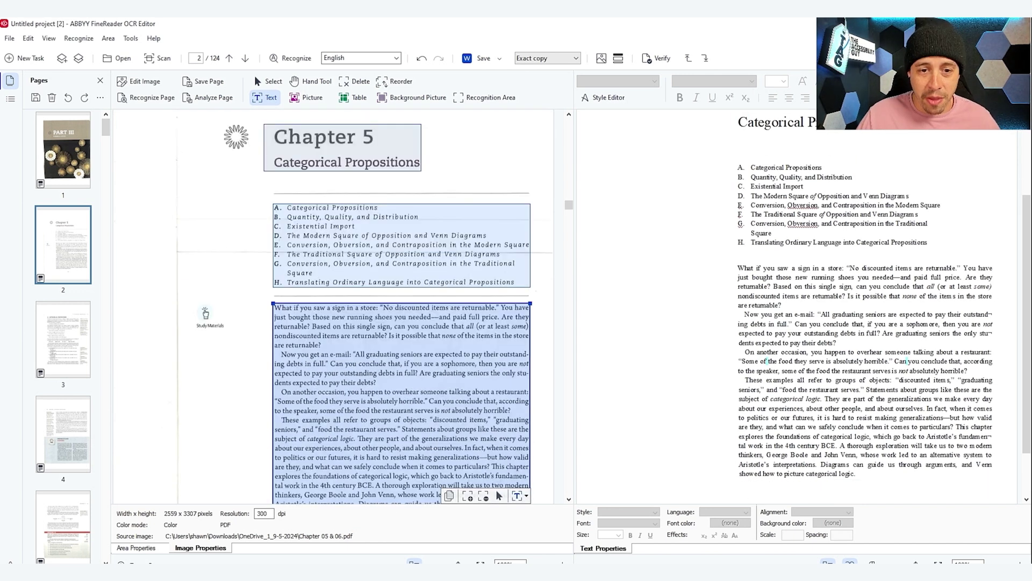
pyautogui.press('Delete')
pyautogui.press('Delete')
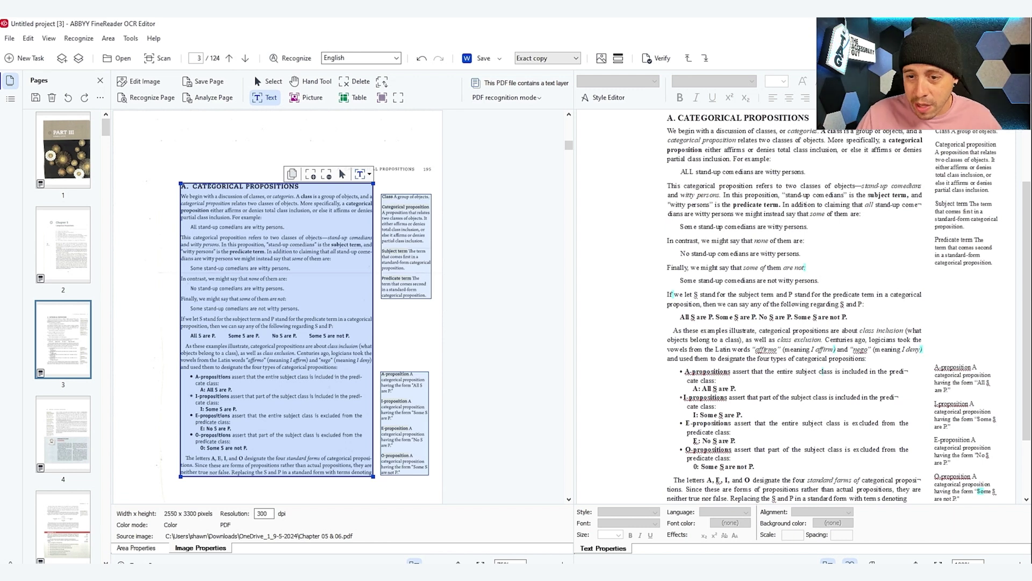
# - On page 4, delete the page number, the running header and the Aristotle portrait picture areas
pyautogui.scroll(-1, 334, 306)
pyautogui.click(63, 433)
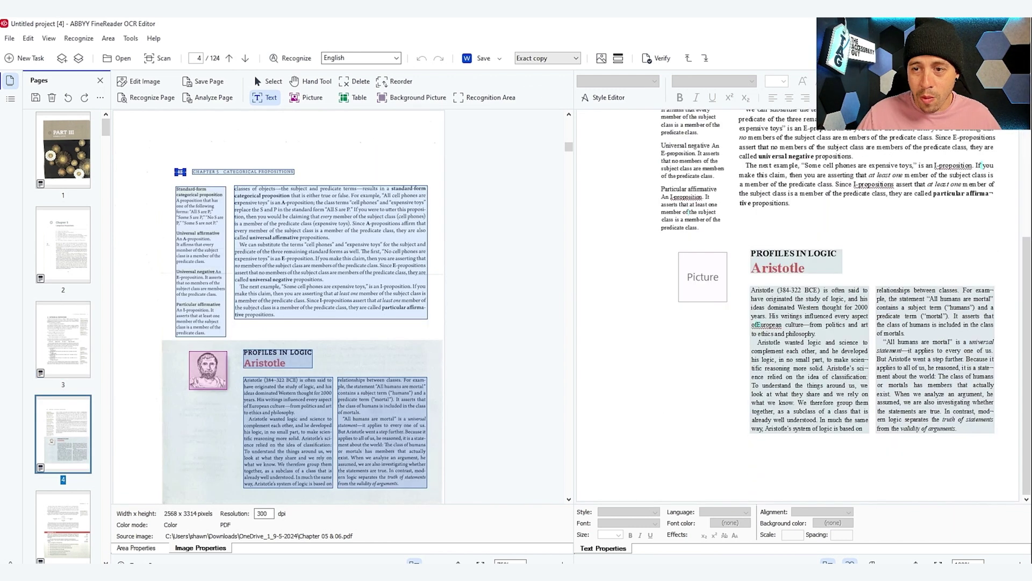
pyautogui.scroll(-1, 333, 306)
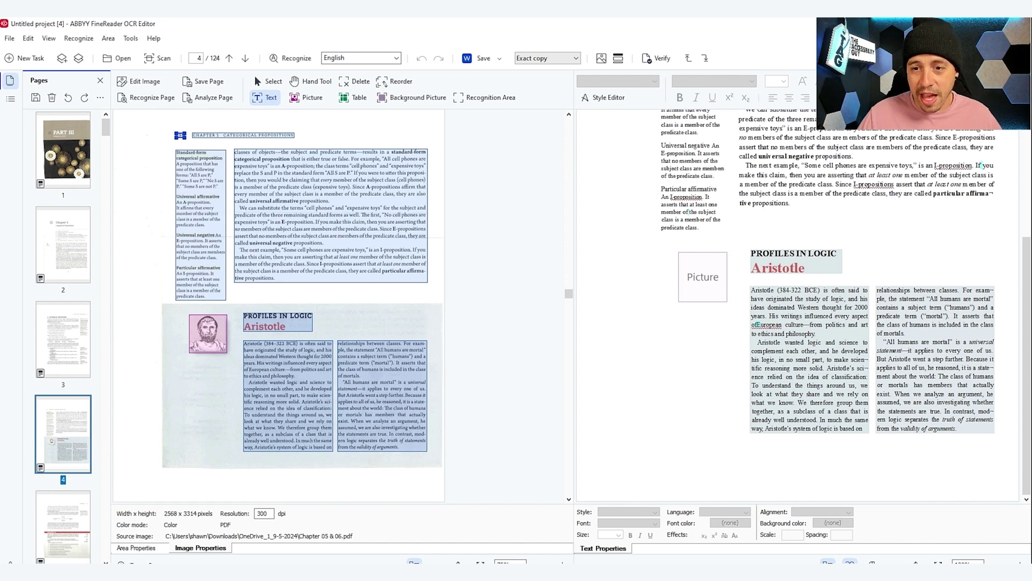
pyautogui.scroll(1, 334, 307)
pyautogui.click(181, 173)
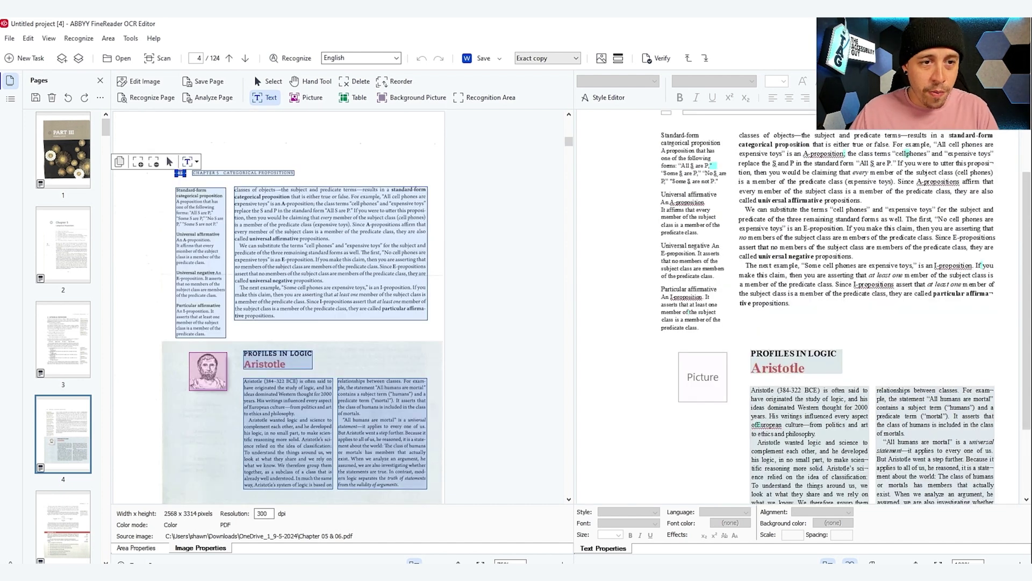
pyautogui.press('Delete')
pyautogui.press('Delete')
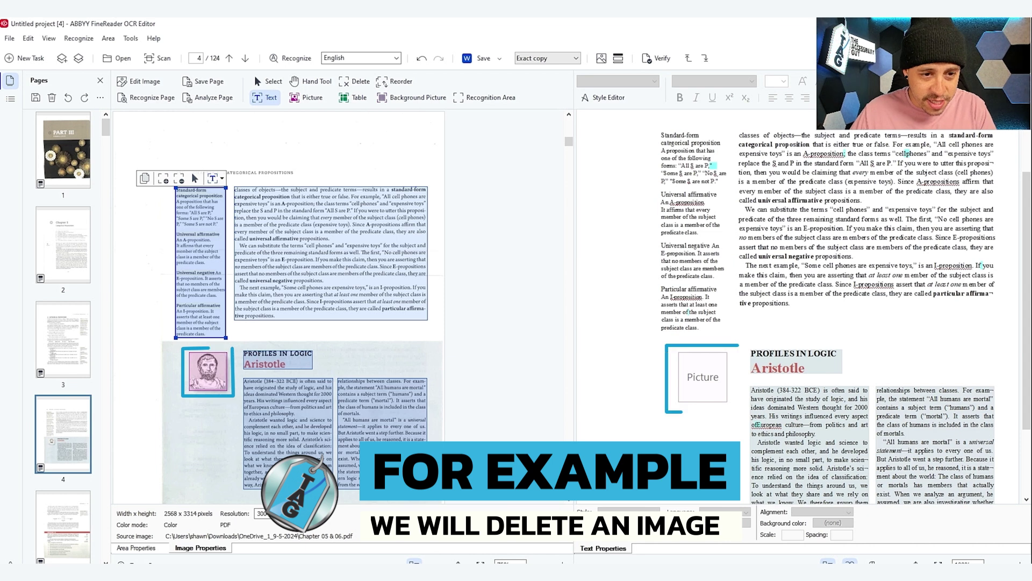
pyautogui.press('Tab')
pyautogui.press('Delete')
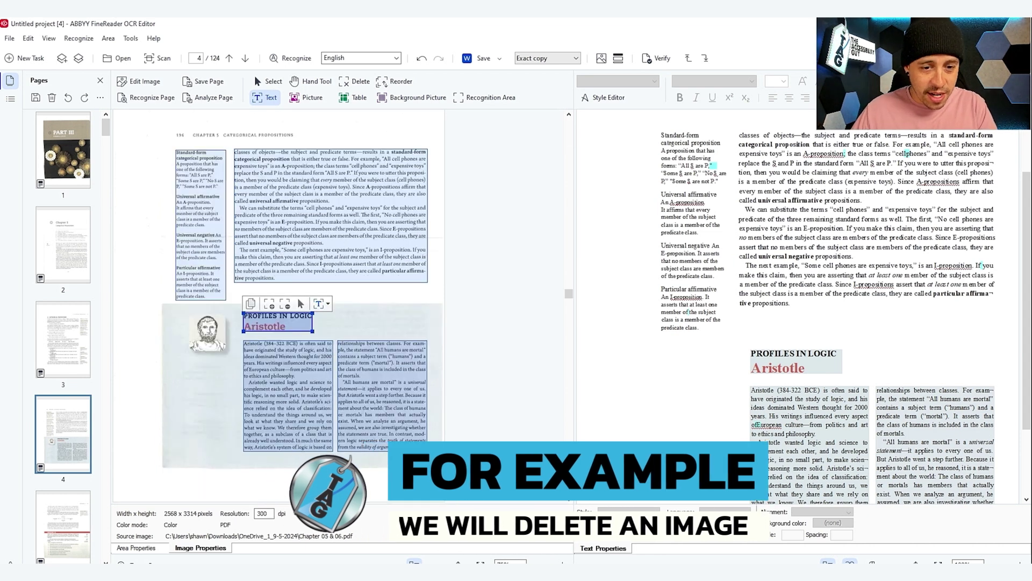
# - Start saving the document as a searchable PDF, with Downloads > OneDrive_1_9-5-2024 as the location
pyautogui.click(63, 524)
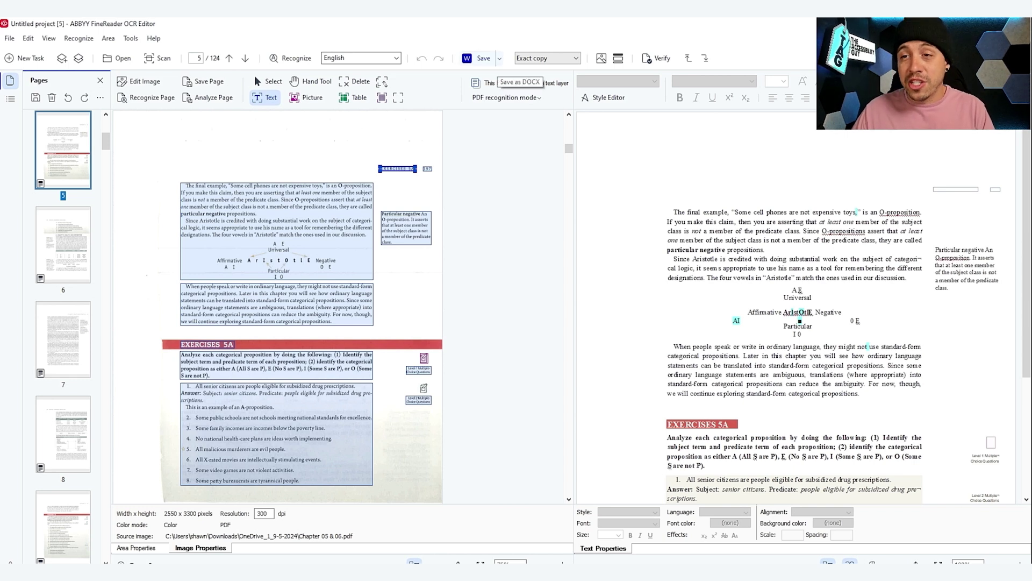
pyautogui.click(499, 58)
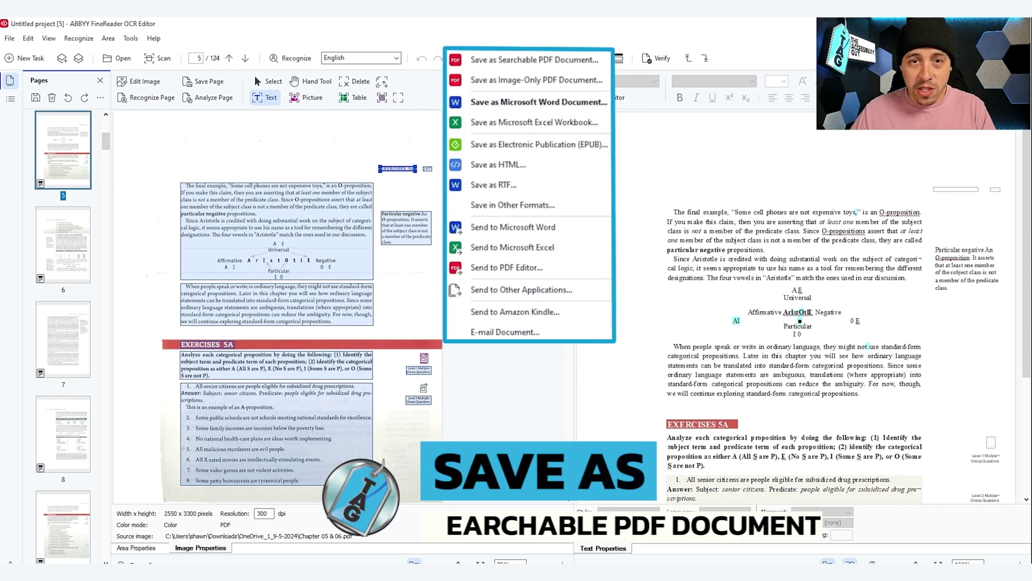
pyautogui.click(531, 72)
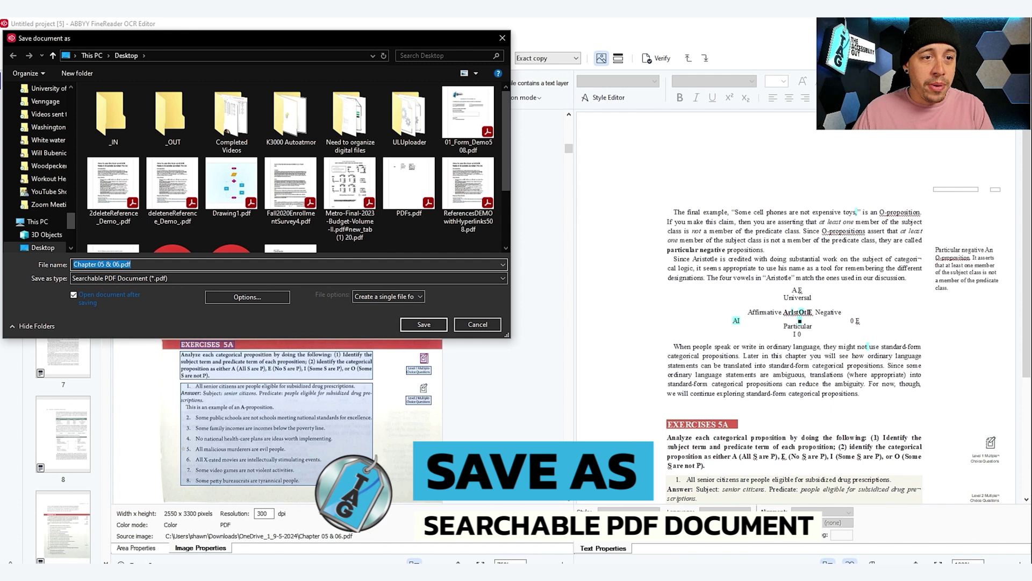
pyautogui.scroll(8, 43, 123)
pyautogui.click(43, 123)
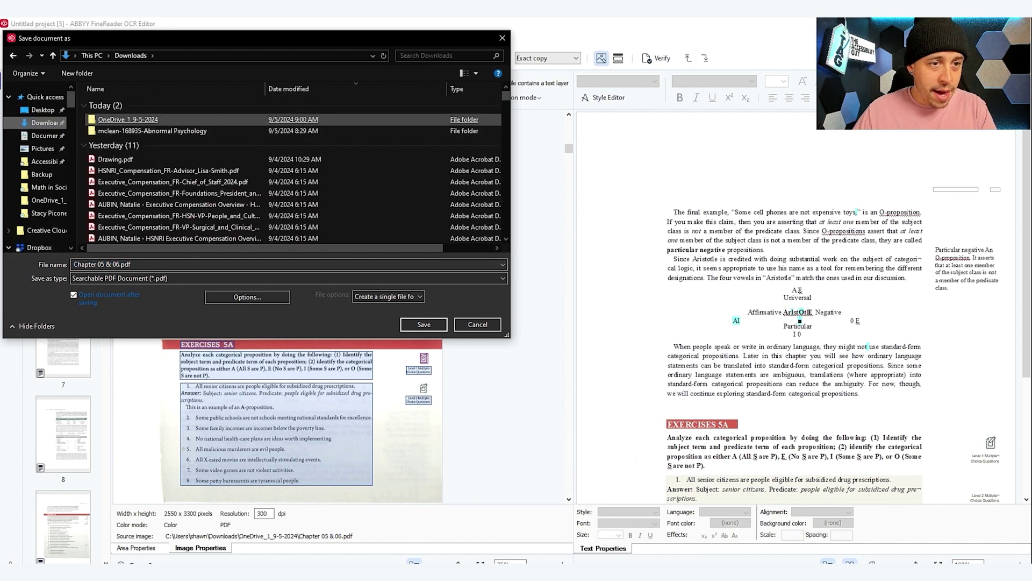
pyautogui.doubleClick(131, 120)
# - Create a folder named OCR and save the searchable PDF in it as Chapter 05 & 06.pdf
pyautogui.click(77, 73)
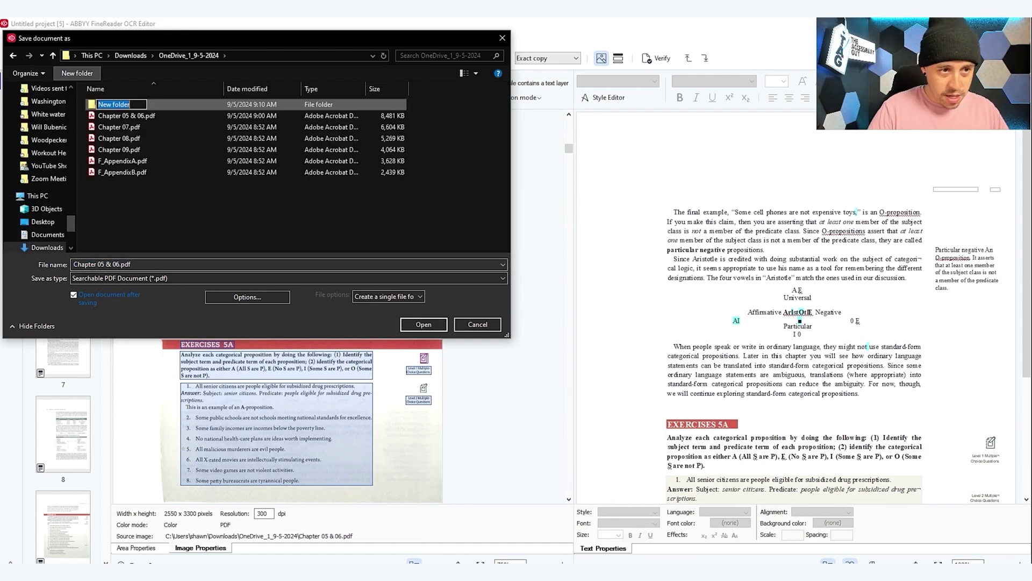
pyautogui.write('OCR')
pyautogui.press('Return')
pyautogui.press('Return')
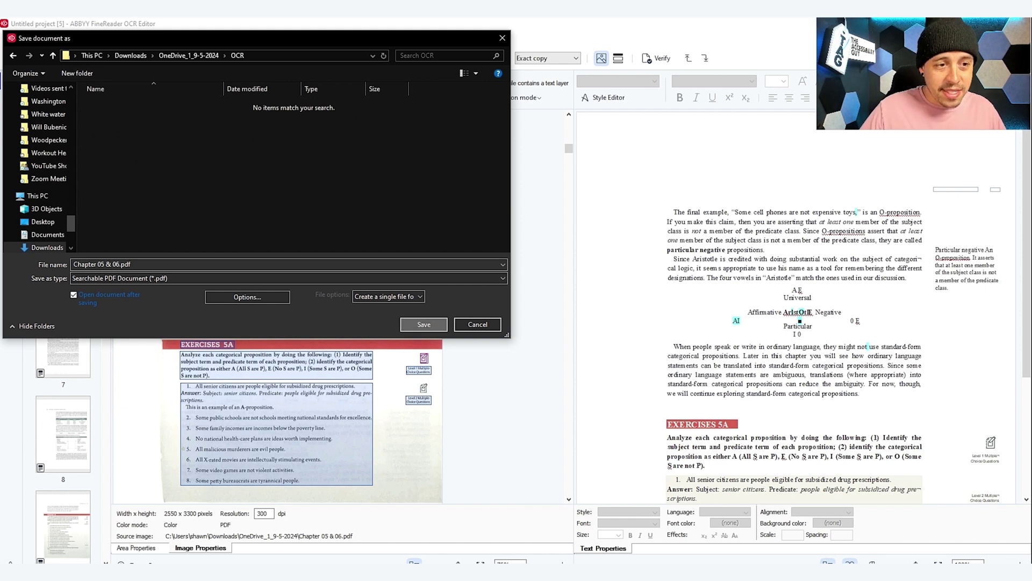
pyautogui.press('Return')
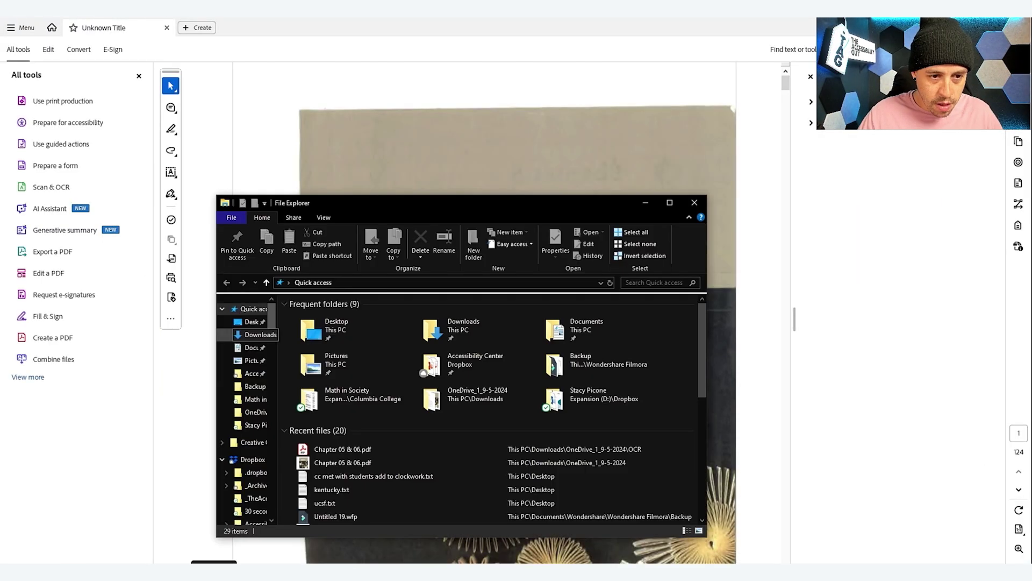
# - Open the original Chapter 05 & 06.pdf from Downloads > OneDrive_1_9-5-2024 in Adobe Acrobat
pyautogui.click(256, 335)
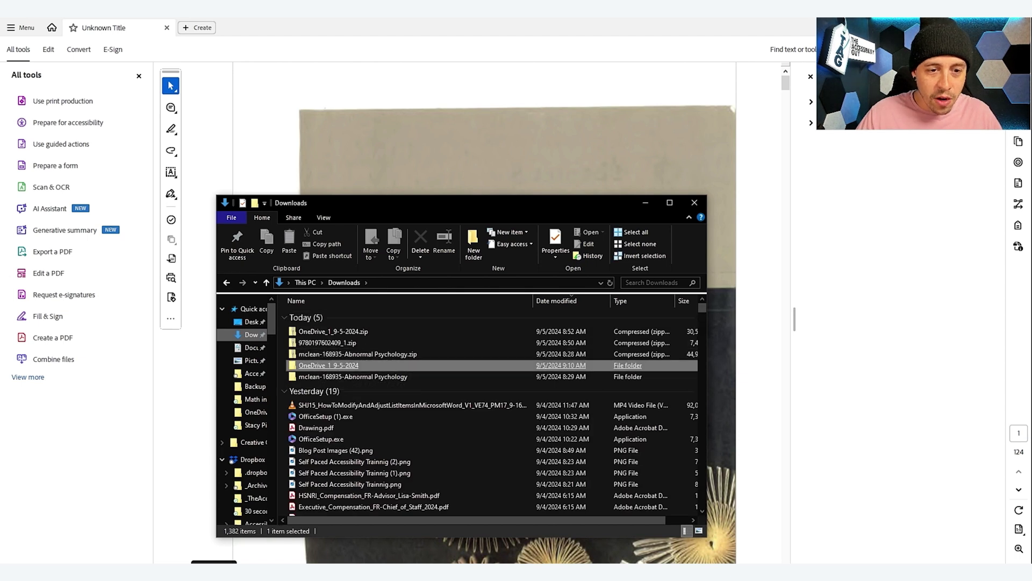
pyautogui.doubleClick(329, 365)
pyautogui.doubleClick(315, 327)
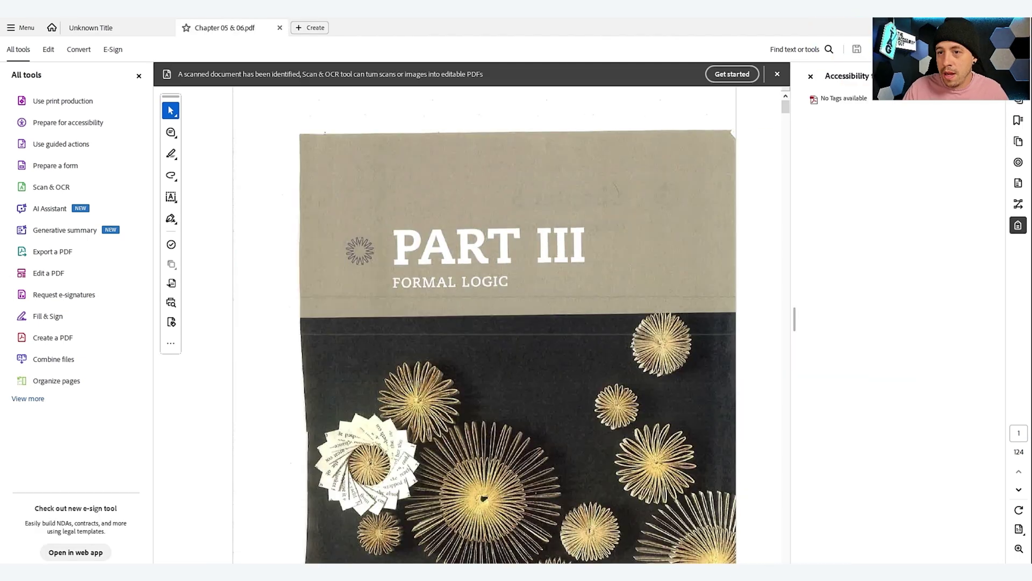
# - Test whether text can be selected on the first three pages of the original scanned PDF
pyautogui.click(660, 215)
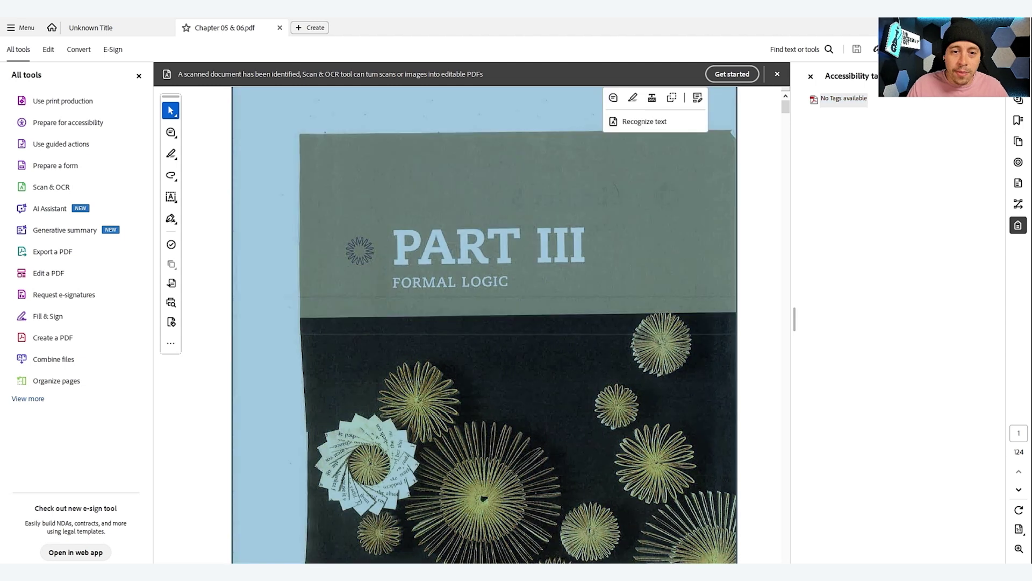
pyautogui.scroll(-8, 484, 325)
pyautogui.click(432, 215)
pyautogui.scroll(-10, 338, 371)
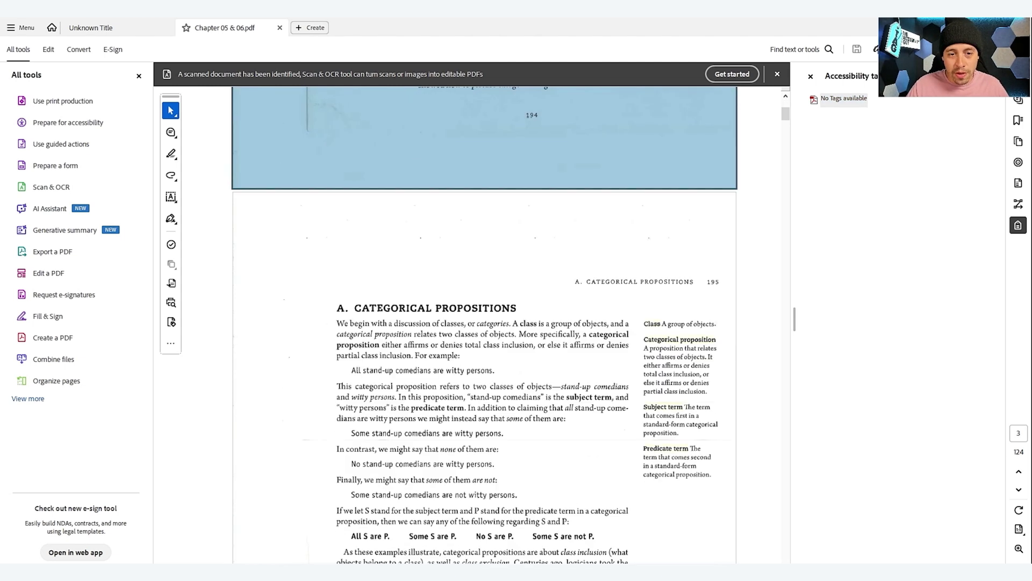
pyautogui.scroll(3, 338, 371)
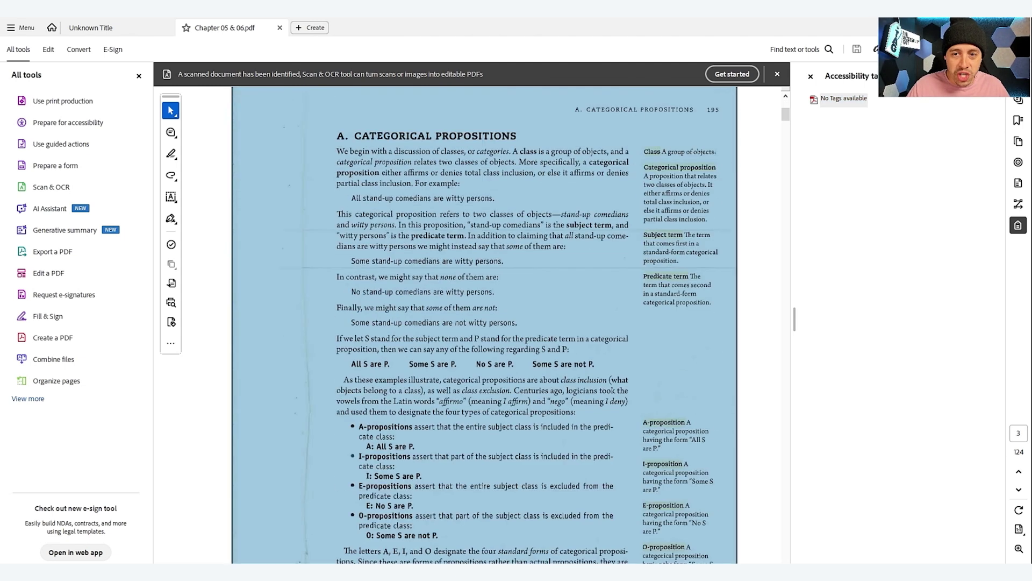
pyautogui.moveTo(561, 181); pyautogui.dragTo(412, 158)
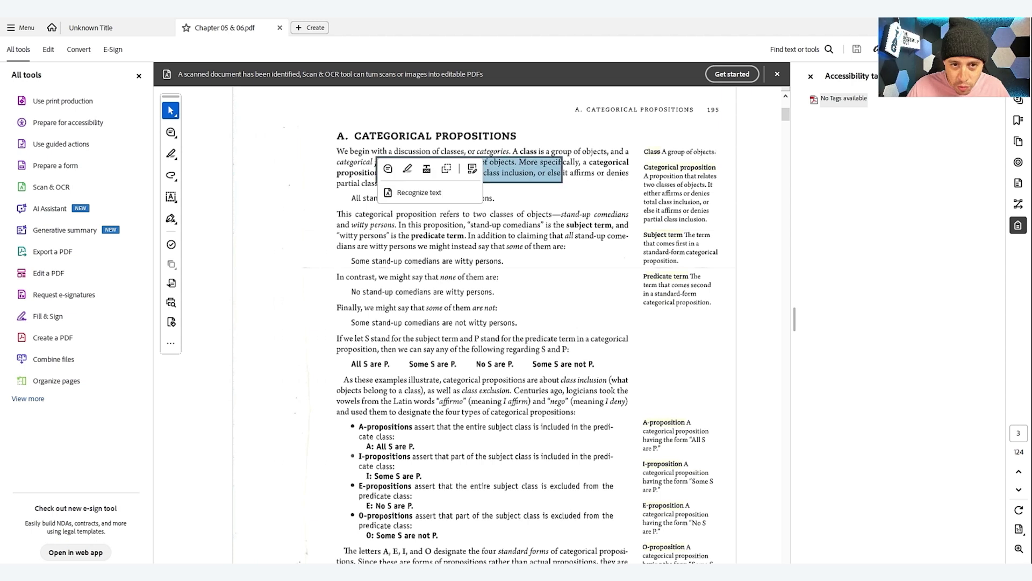
pyautogui.click(430, 156)
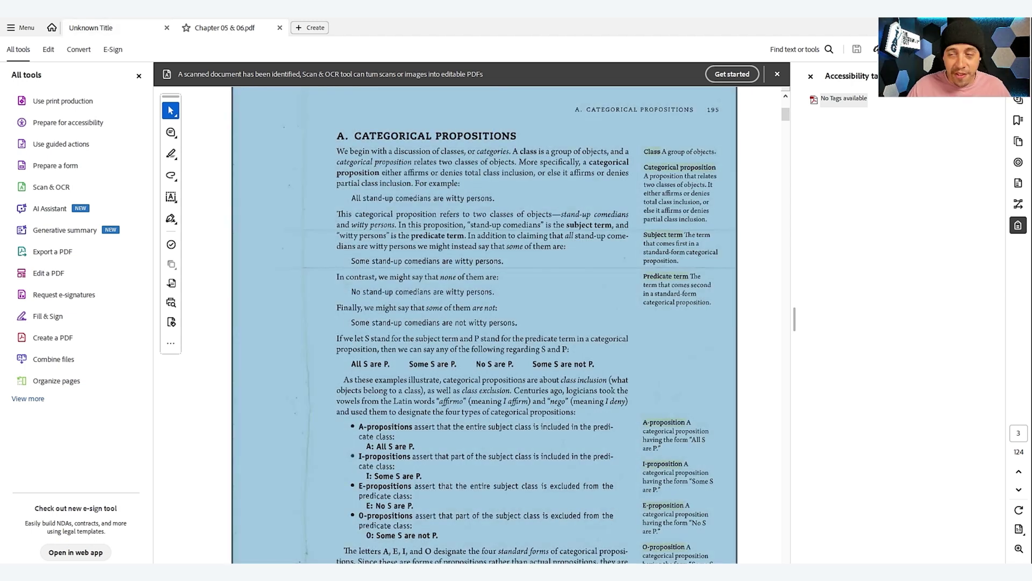
# - Switch to the OCR version of the PDF and test selecting the PART III title text
pyautogui.click(107, 27)
pyautogui.moveTo(396, 222); pyautogui.dragTo(535, 223)
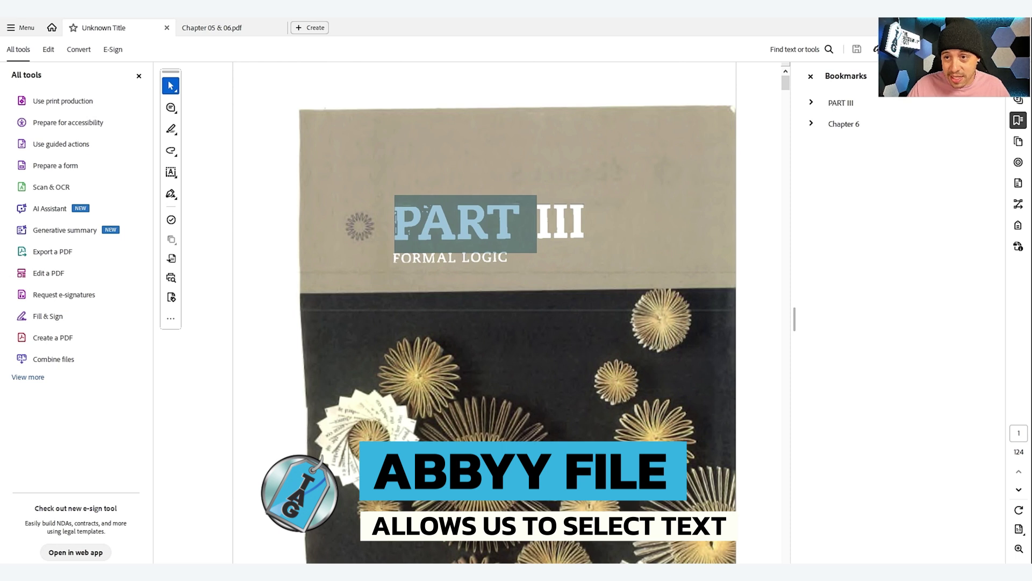
# - Examine the OCR version's accessibility tags from the PART III heading to the Chapter 5 outline list, and test selecting the list's text
pyautogui.click(1017, 224)
pyautogui.click(854, 147)
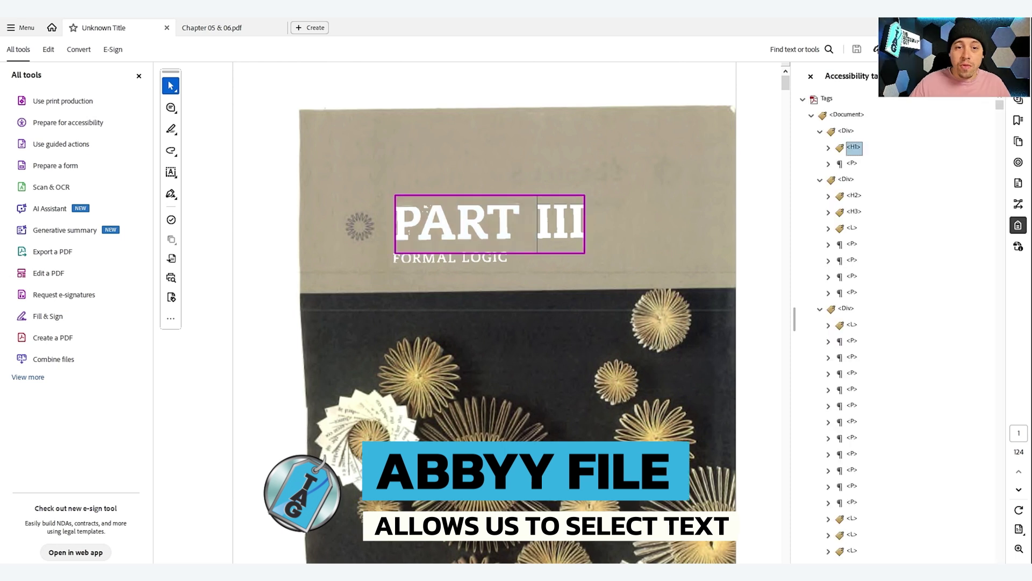
pyautogui.press('Down')
pyautogui.press('Down')
pyautogui.press('Down')
pyautogui.press('Down')
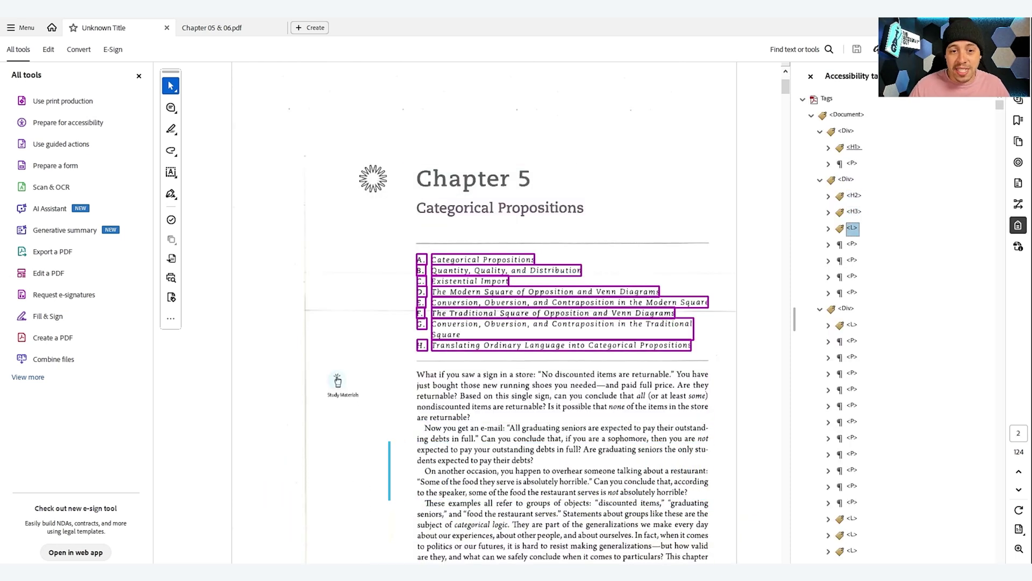
pyautogui.moveTo(616, 292); pyautogui.dragTo(432, 270)
pyautogui.scroll(-10, 484, 312)
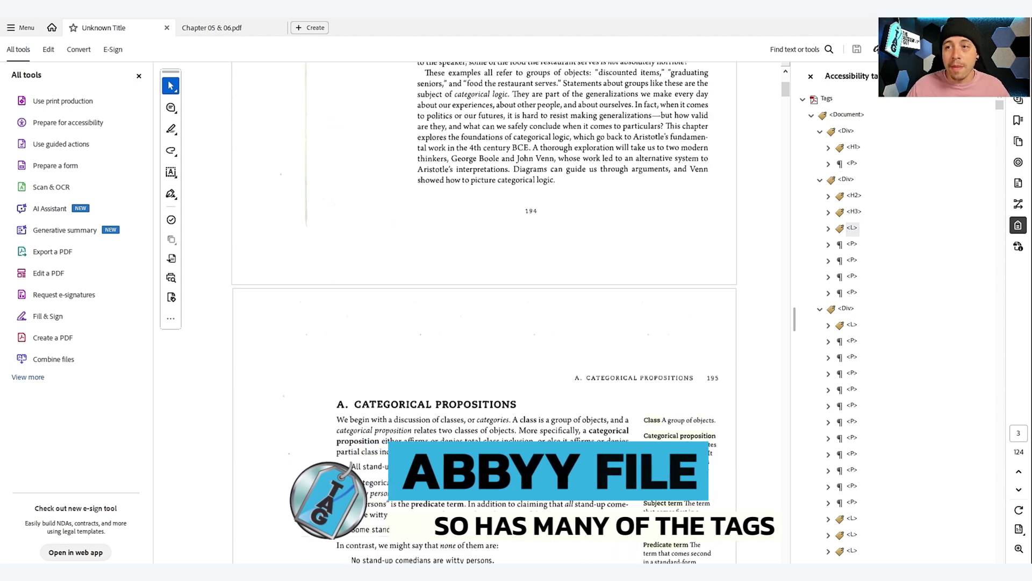
# - Examine the OCR version's page content from the end of page 3 through the Aristotle profile to the start of page 5
pyautogui.scroll(-6, 484, 312)
pyautogui.scroll(-8, 484, 312)
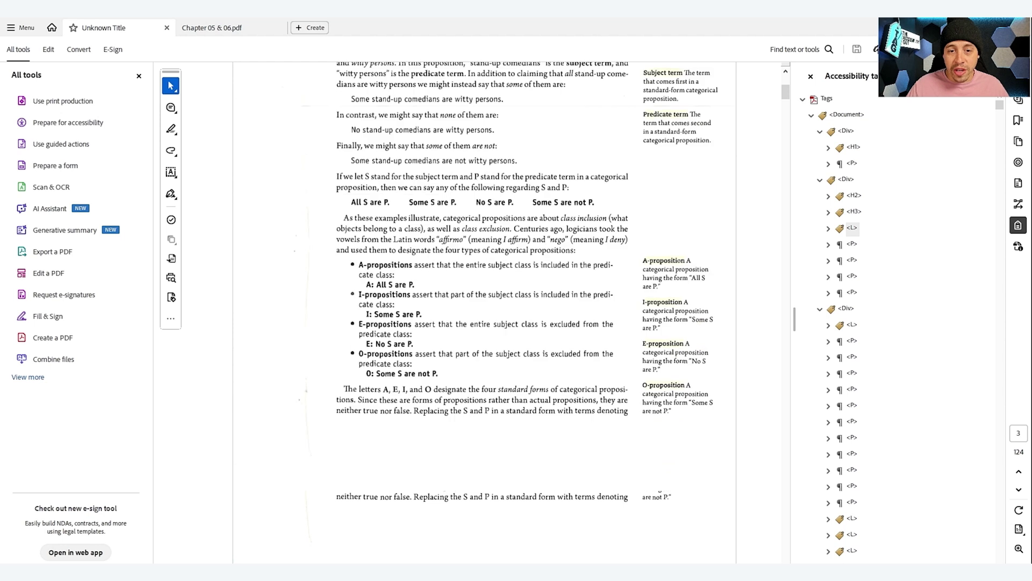
pyautogui.scroll(-2, 483, 312)
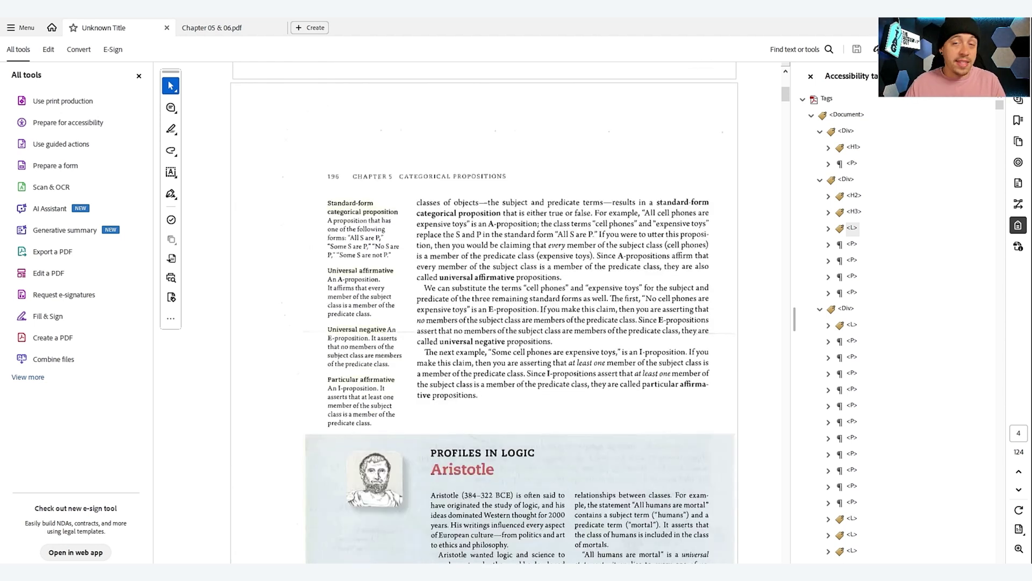
pyautogui.scroll(-8, 484, 311)
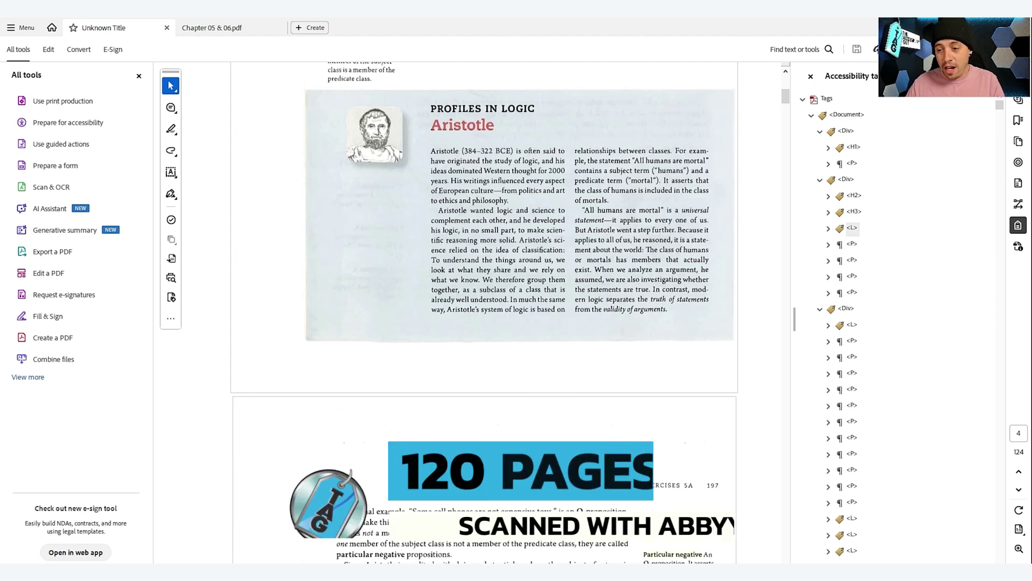
pyautogui.scroll(-6, 484, 311)
pyautogui.scroll(-4, 484, 312)
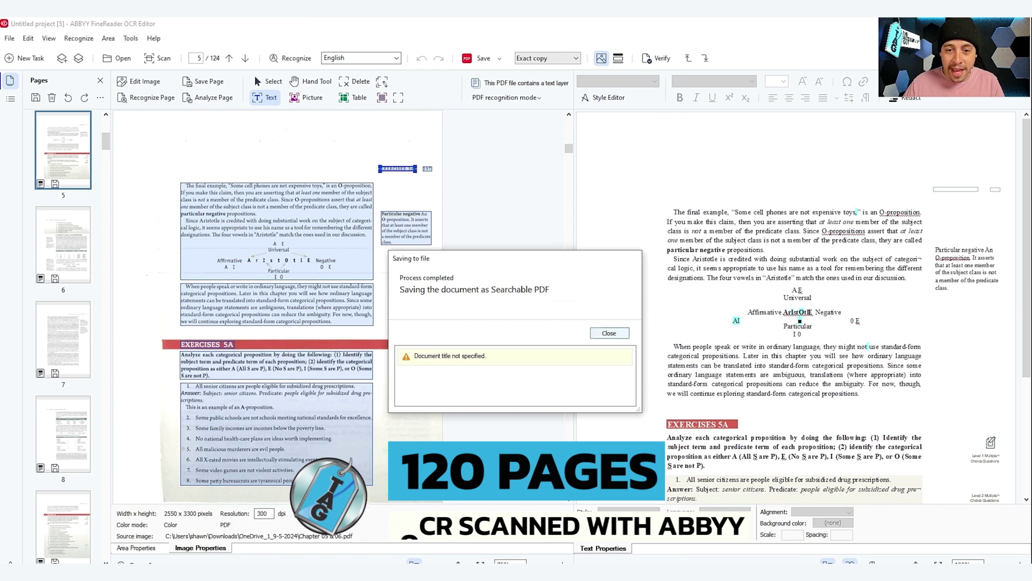
# - Switch to ABBYY FineReader OCR Editor, dismiss the save report, open page 6, and browse the page thumbnails through page 12
pyautogui.press('Return')
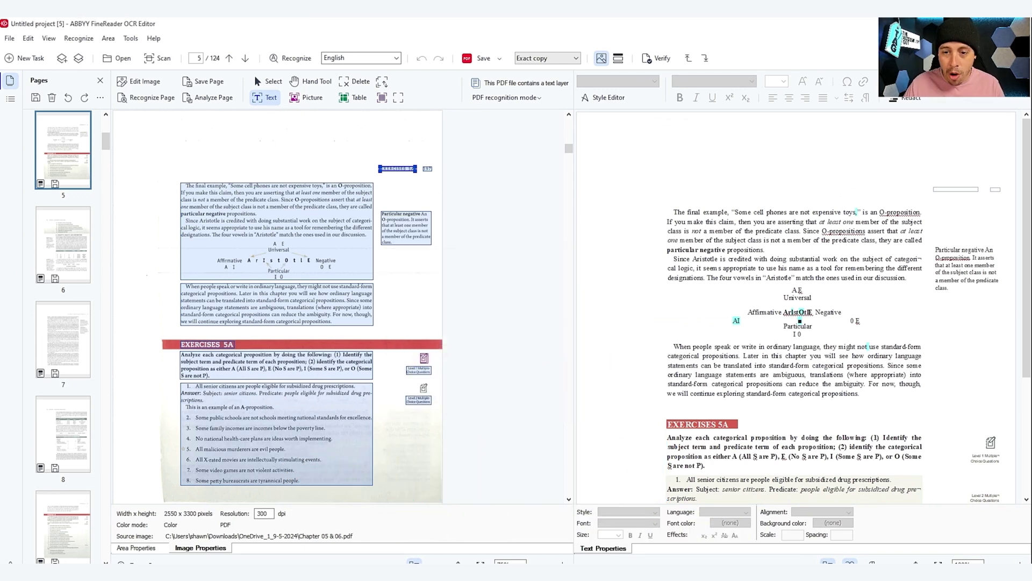
pyautogui.hotkey('alt', 'Down')
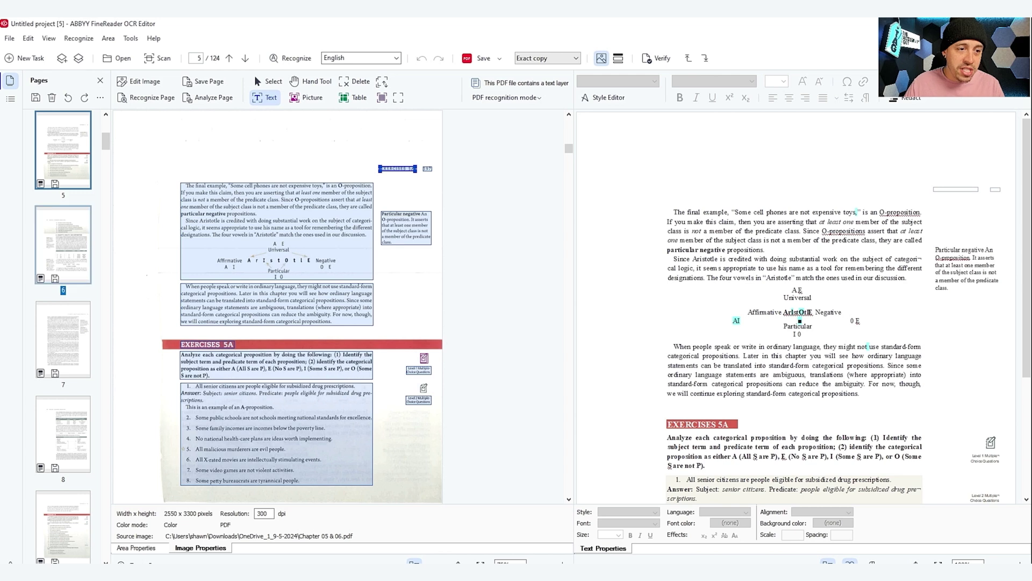
pyautogui.hotkey('alt', 'Down')
pyautogui.hotkey('alt', 'Down')
pyautogui.hotkey('alt', 'Down')
pyautogui.hotkey('alt', 'Down')
pyautogui.hotkey('alt', 'Down')
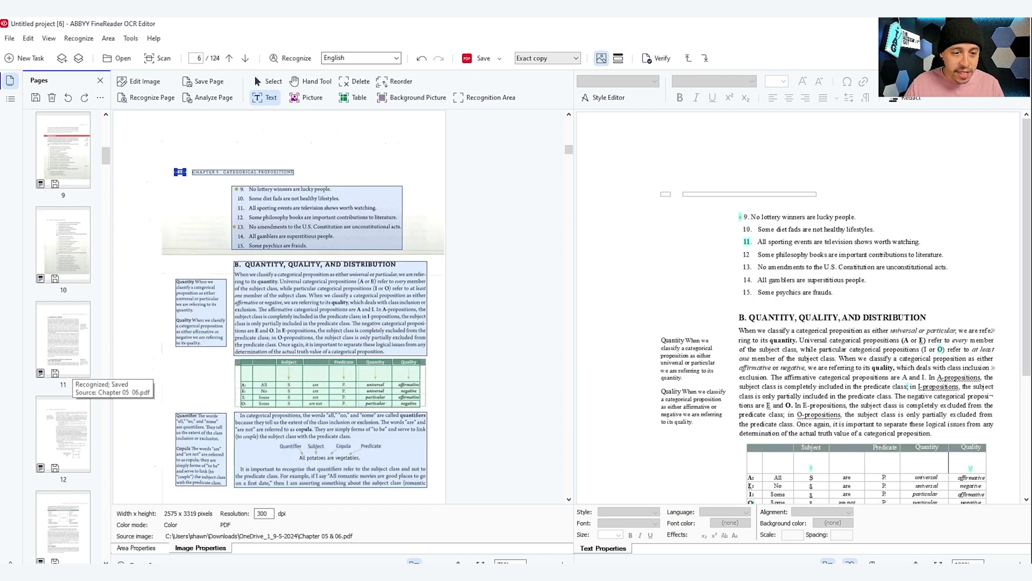